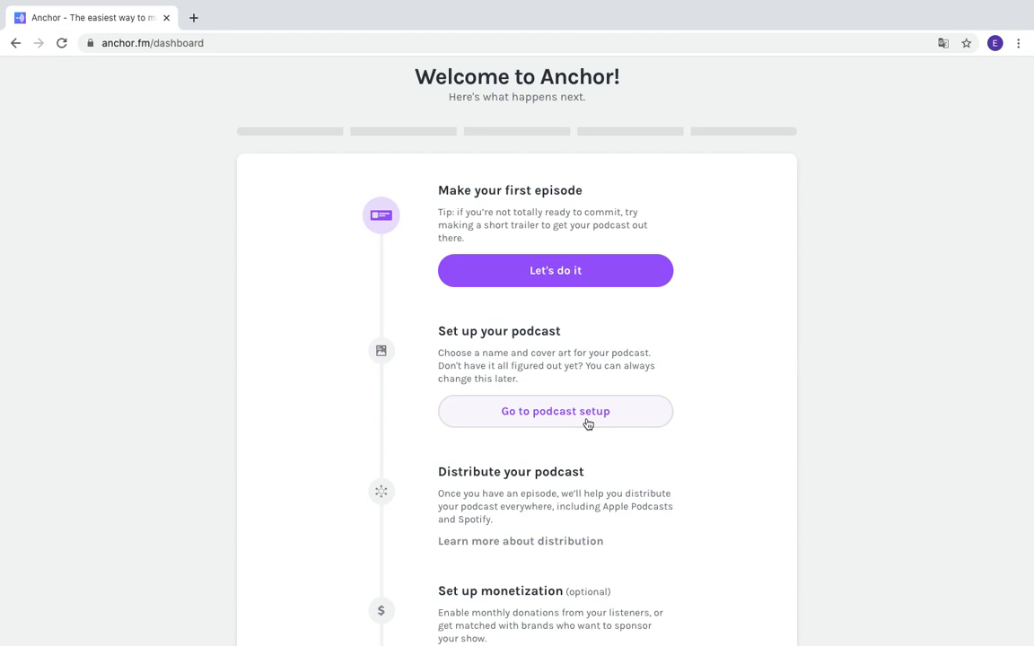
Start the podcast setup and name the podcast Balado.
{"action": "left_click", "coordinate": [570, 411]}
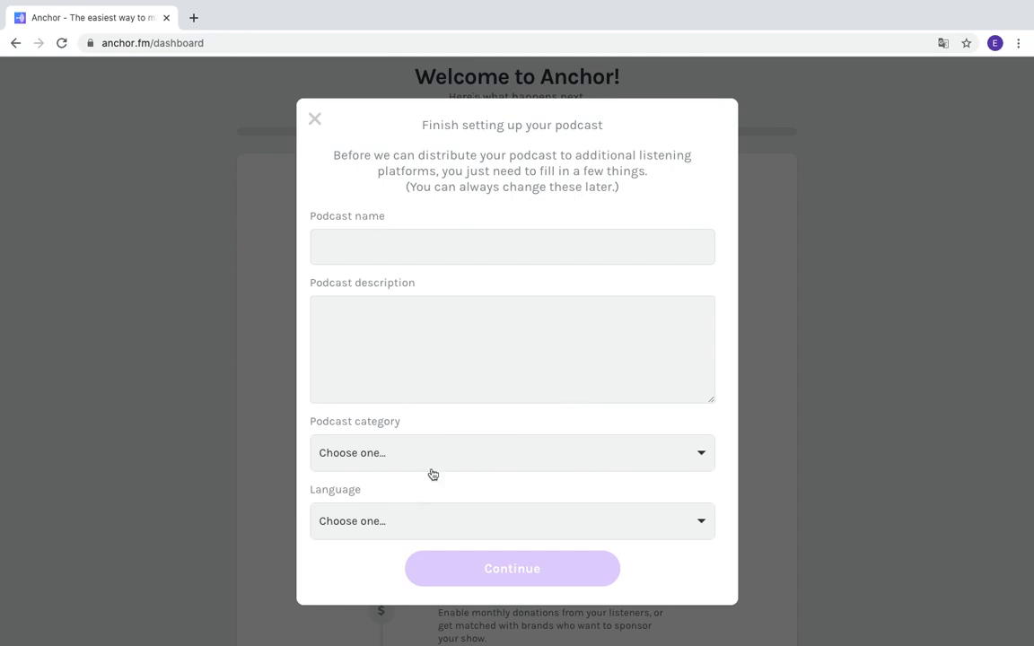
{"action": "left_click", "coordinate": [367, 243]}
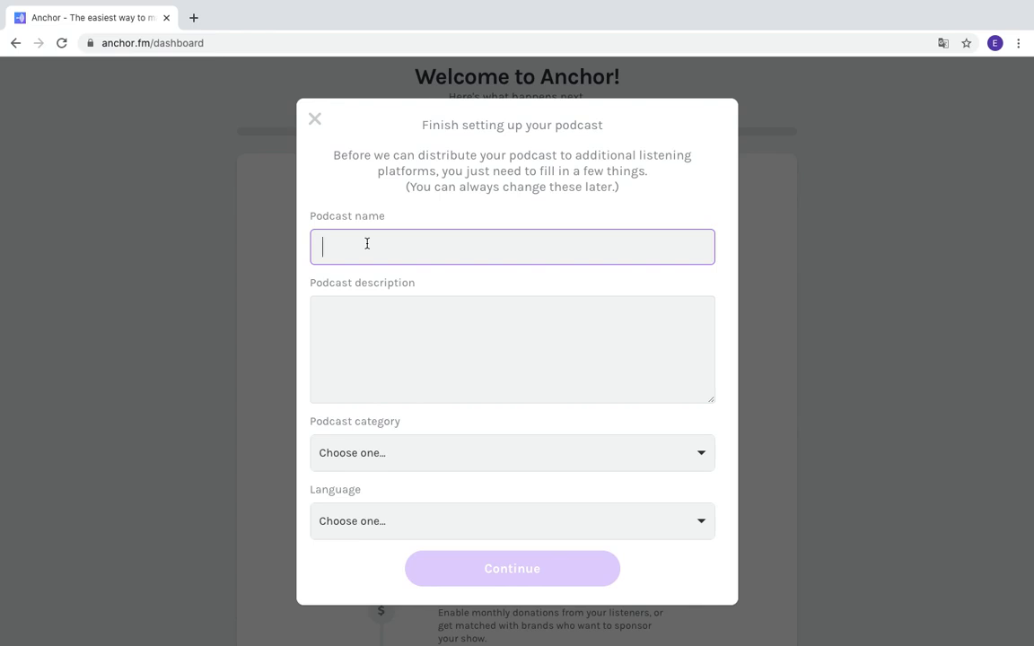
{"action": "type", "text": "Balado"}
{"action": "left_click", "coordinate": [371, 312]}
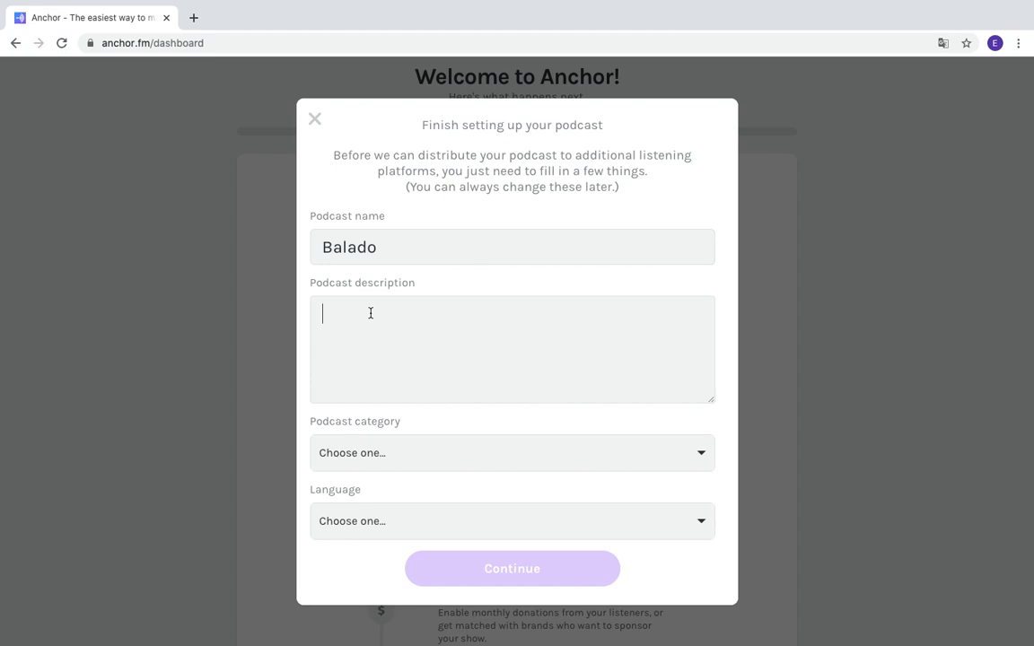
Set the podcast category to Education (Éducation).
{"action": "left_click", "coordinate": [381, 458]}
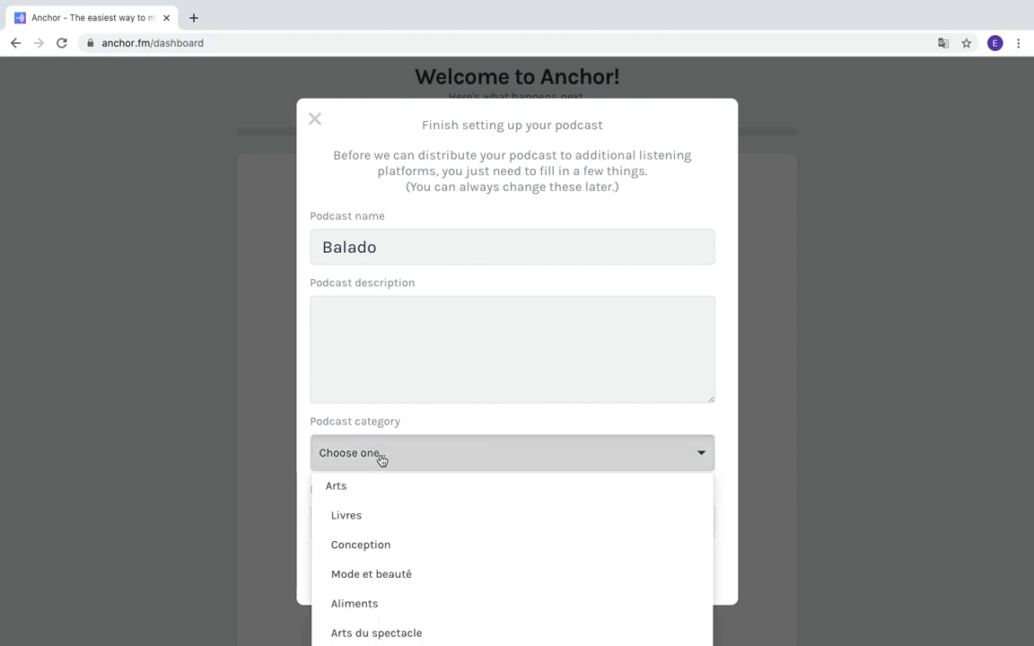
{"action": "scroll", "coordinate": [454, 532], "scroll_direction": "down", "scroll_amount": 4}
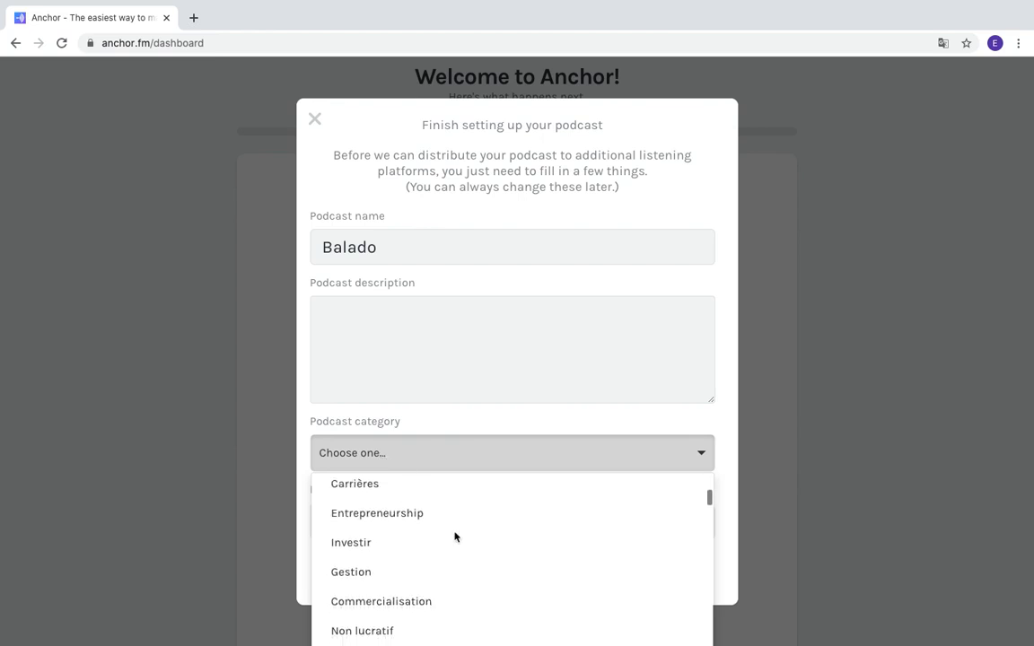
{"action": "scroll", "coordinate": [454, 536], "scroll_direction": "down", "scroll_amount": 5}
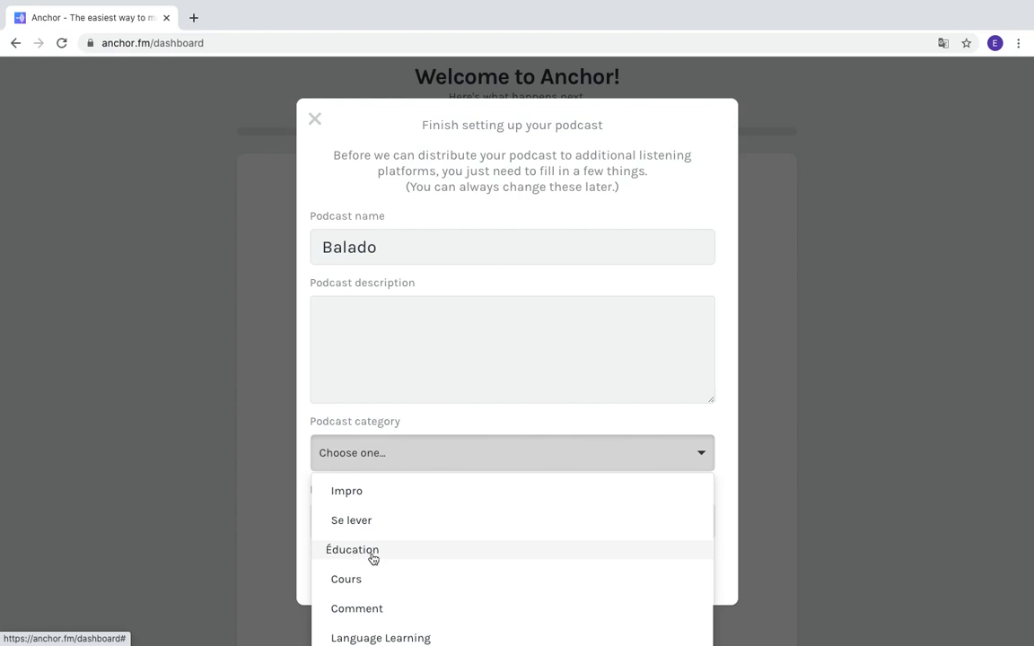
{"action": "left_click", "coordinate": [372, 558]}
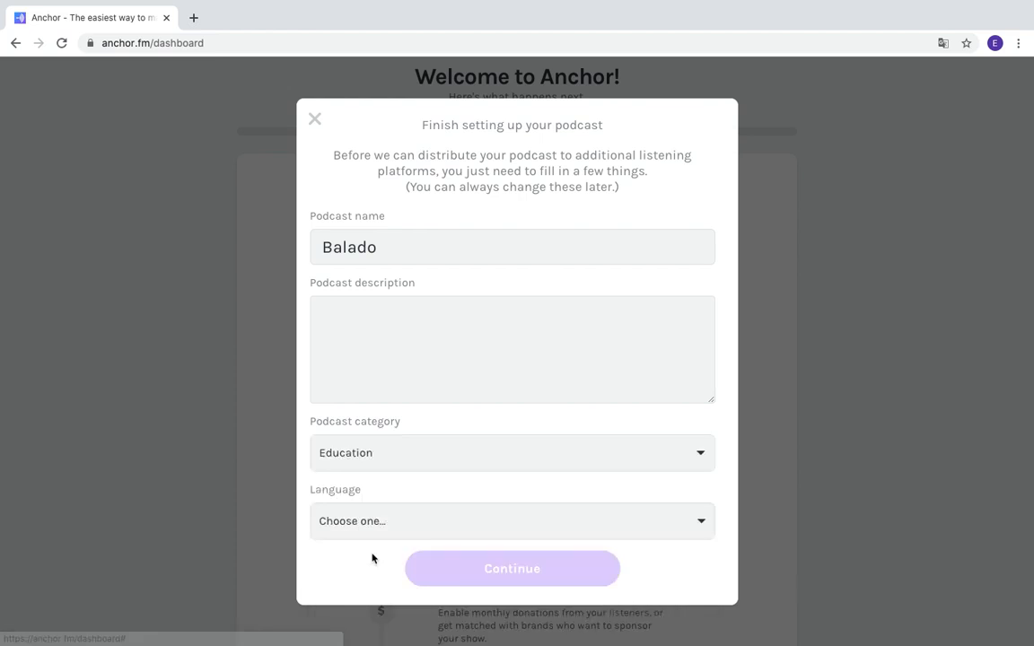
Set the podcast language to French.
{"action": "left_click", "coordinate": [429, 526]}
{"action": "scroll", "coordinate": [429, 526], "scroll_direction": "down", "scroll_amount": 5}
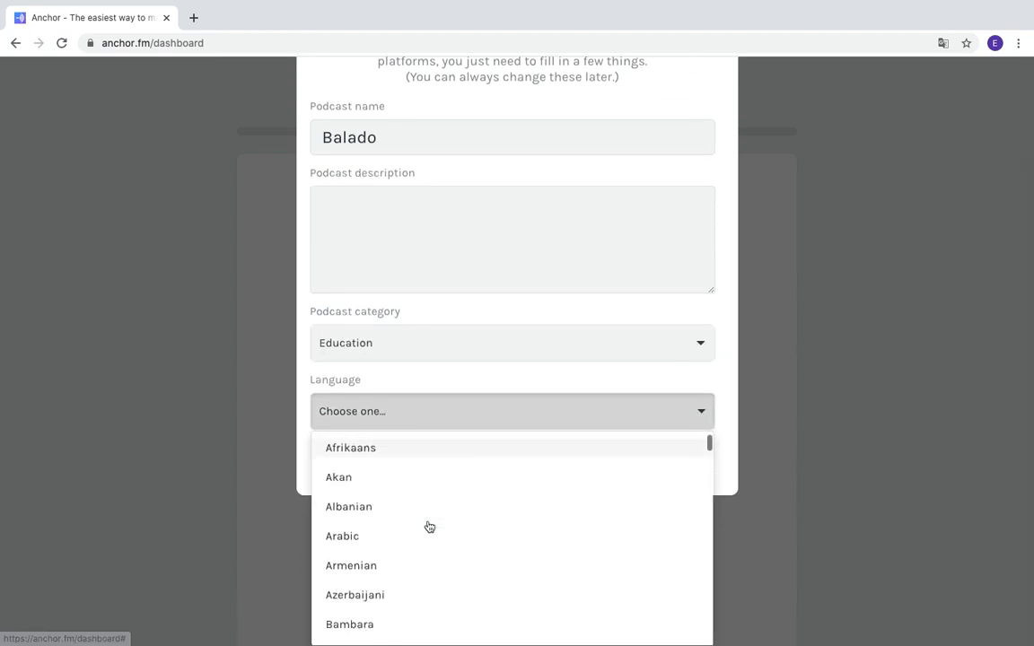
{"action": "scroll", "coordinate": [429, 526], "scroll_direction": "down", "scroll_amount": 5}
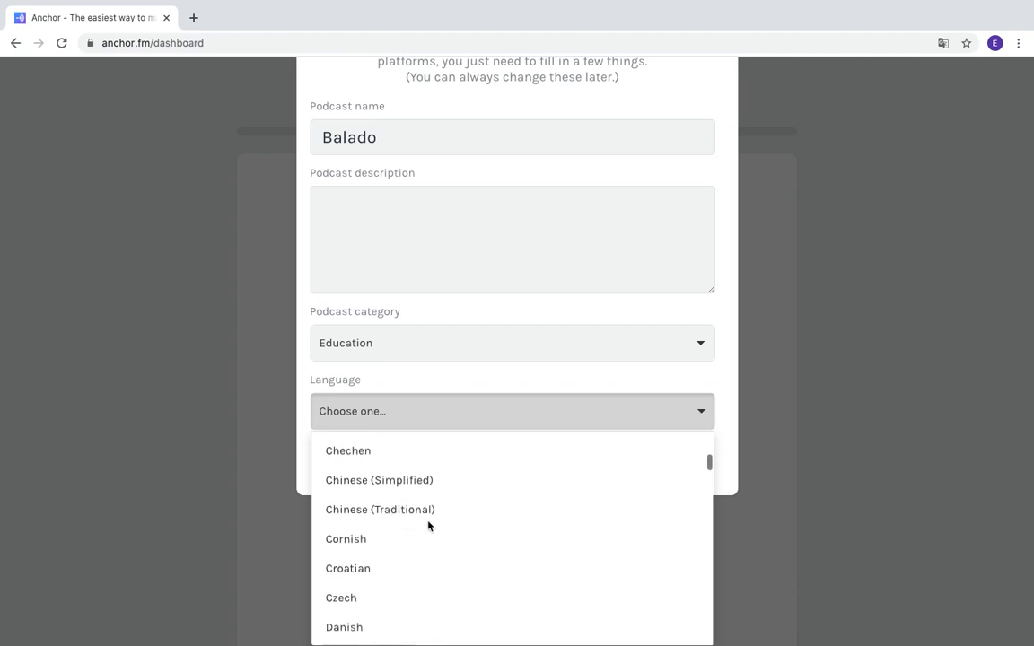
{"action": "scroll", "coordinate": [429, 527], "scroll_direction": "down", "scroll_amount": 5}
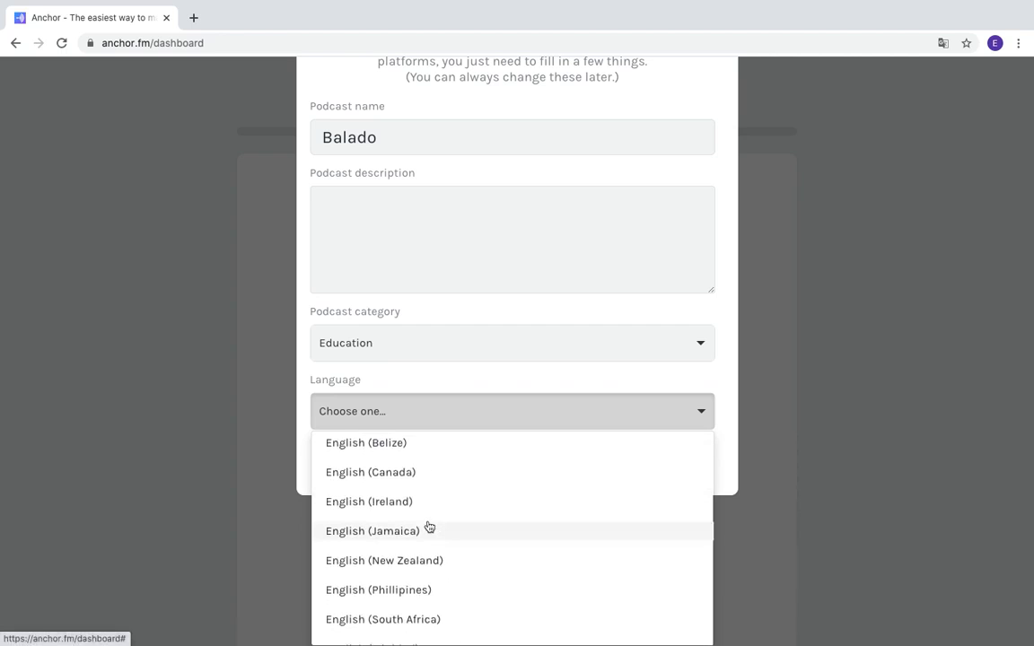
{"action": "scroll", "coordinate": [429, 527], "scroll_direction": "down", "scroll_amount": 5}
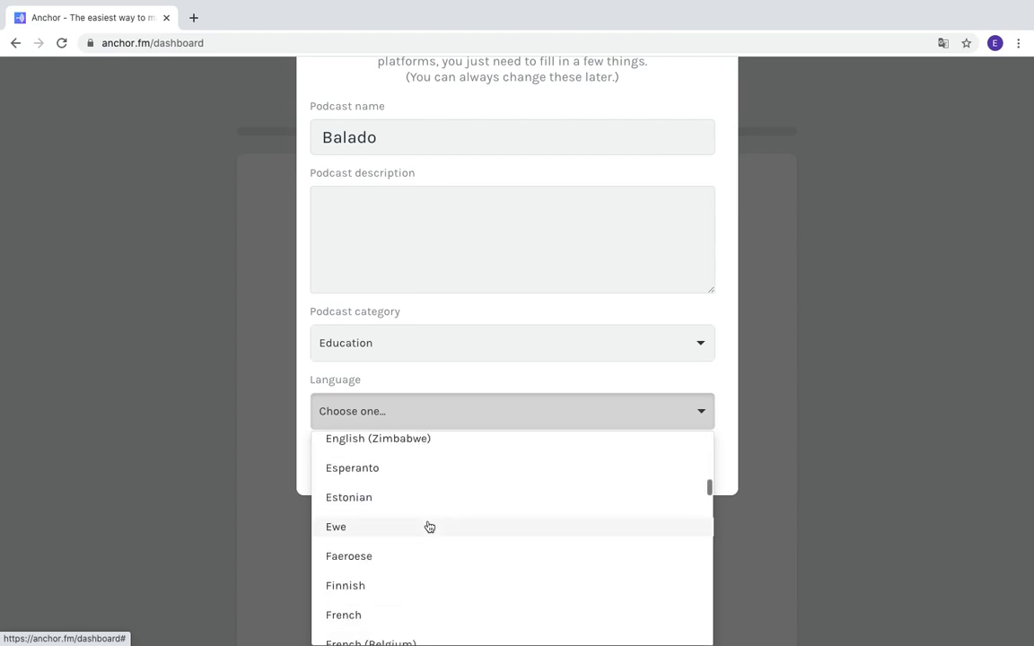
{"action": "scroll", "coordinate": [429, 527], "scroll_direction": "down", "scroll_amount": 1}
{"action": "left_click", "coordinate": [392, 565]}
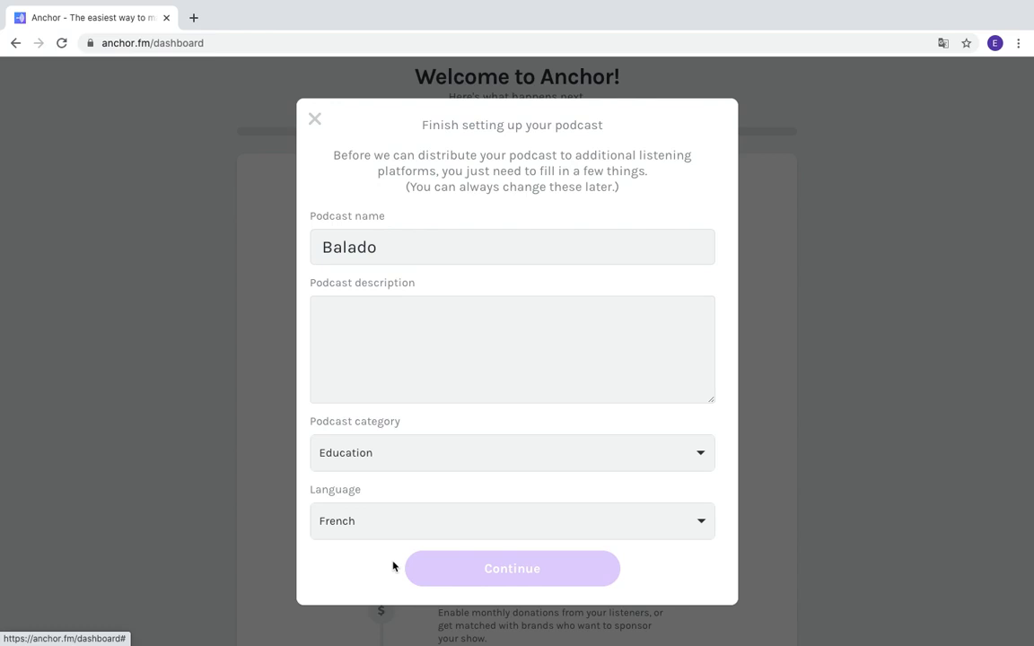
Enter "test" as the podcast description and continue to the cover art selection.
{"action": "left_click", "coordinate": [480, 337]}
{"action": "type", "text": "test"}
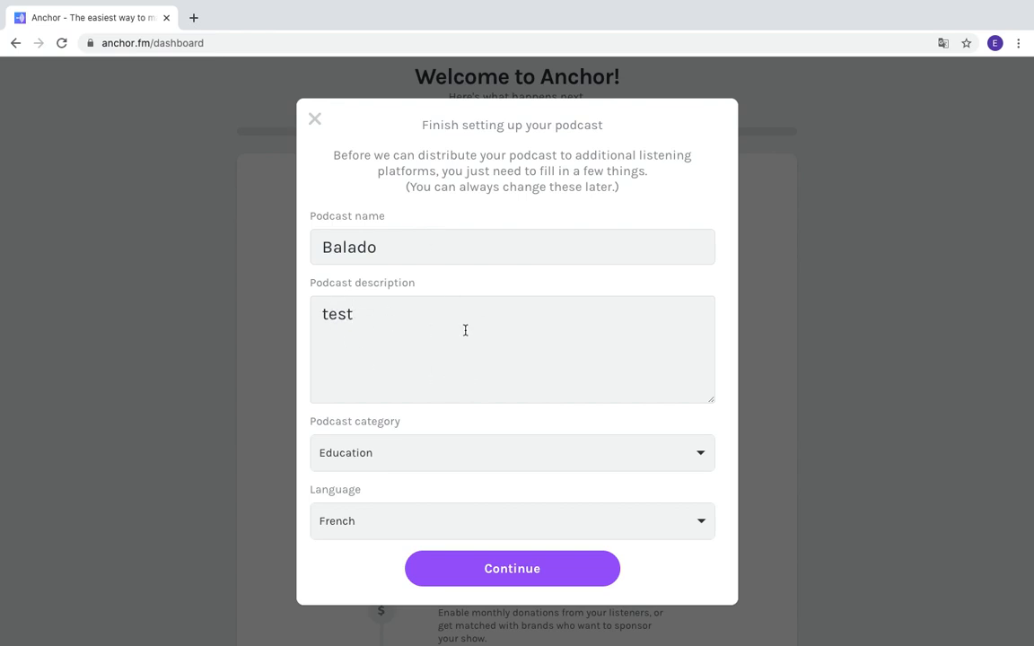
{"action": "left_click", "coordinate": [509, 569]}
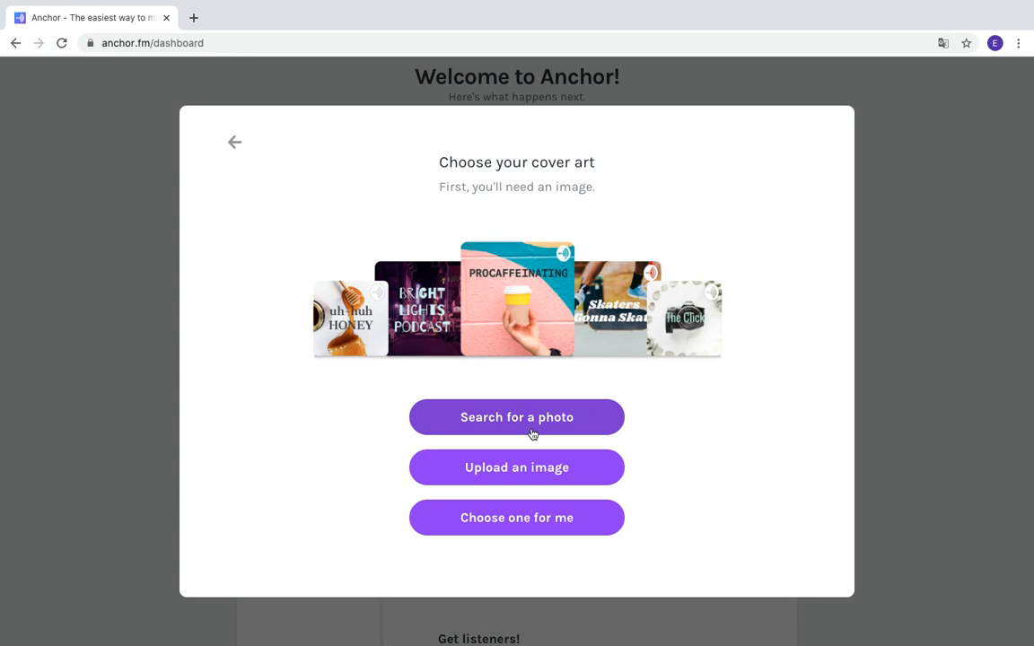
Let Anchor choose a cover photo, zoom its crop in to slightly past halfway, and continue to the cover text settings.
{"action": "left_click", "coordinate": [527, 529]}
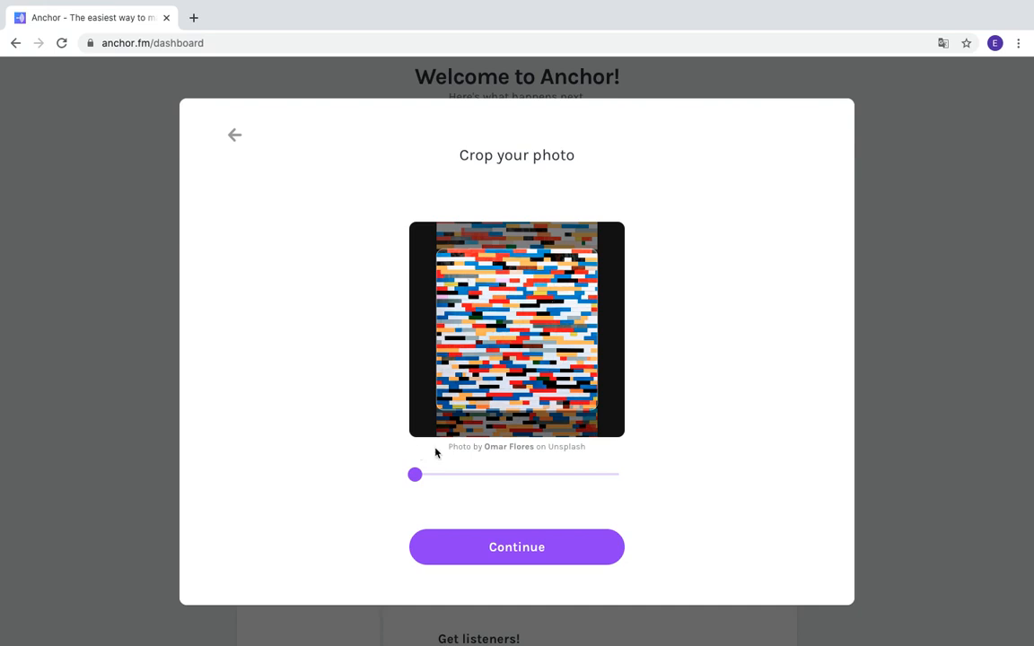
{"action": "left_click_drag", "start_coordinate": [448, 446], "coordinate": [576, 458]}
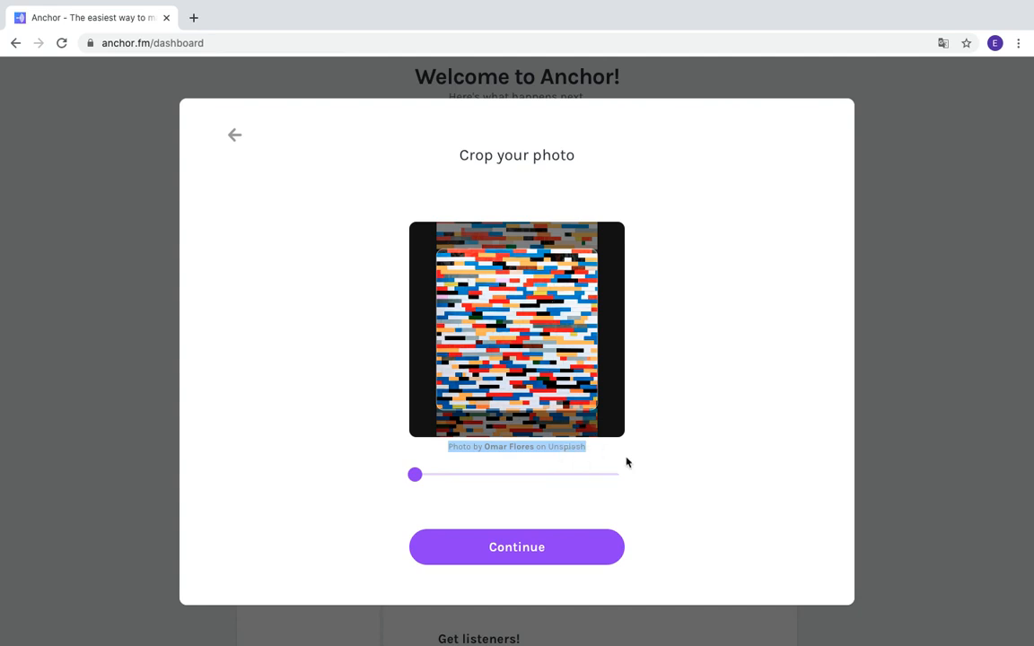
{"action": "left_click_drag", "start_coordinate": [416, 478], "coordinate": [513, 484]}
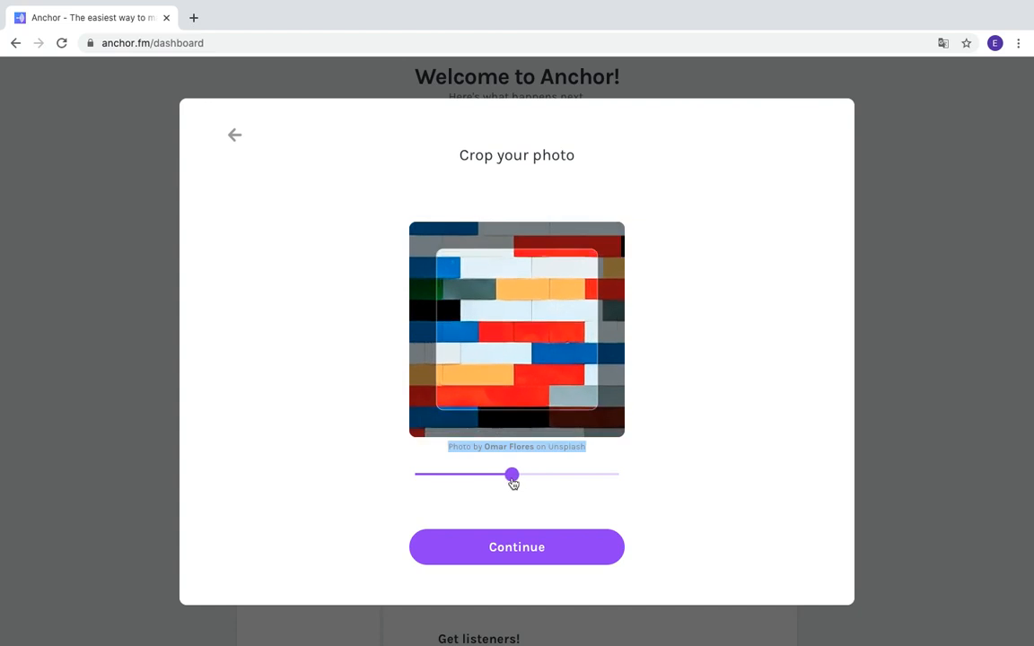
{"action": "left_click", "coordinate": [531, 482]}
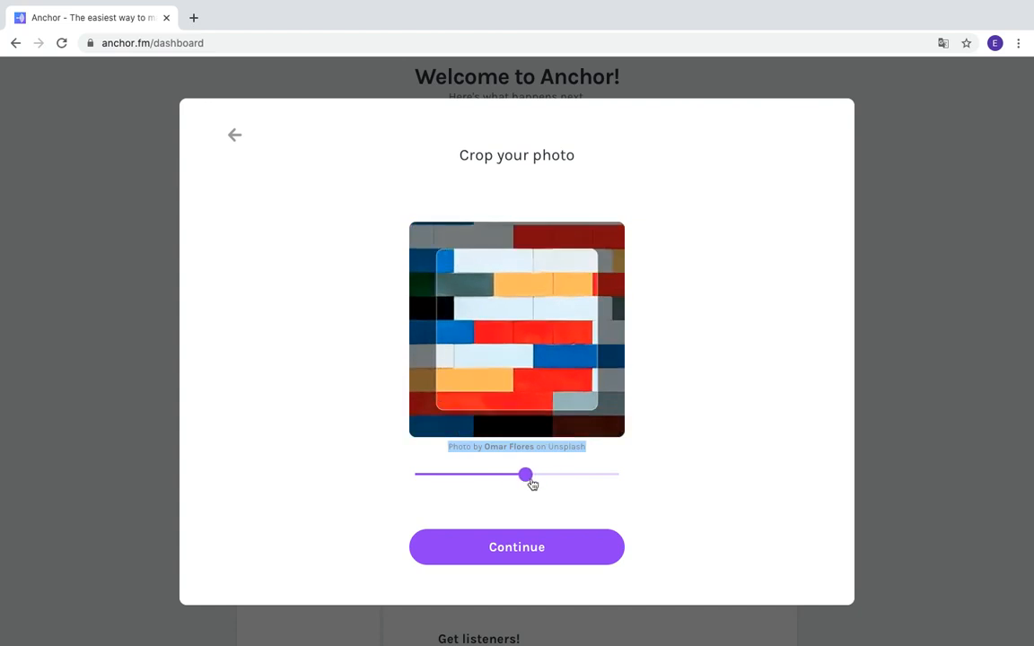
{"action": "left_click", "coordinate": [523, 561]}
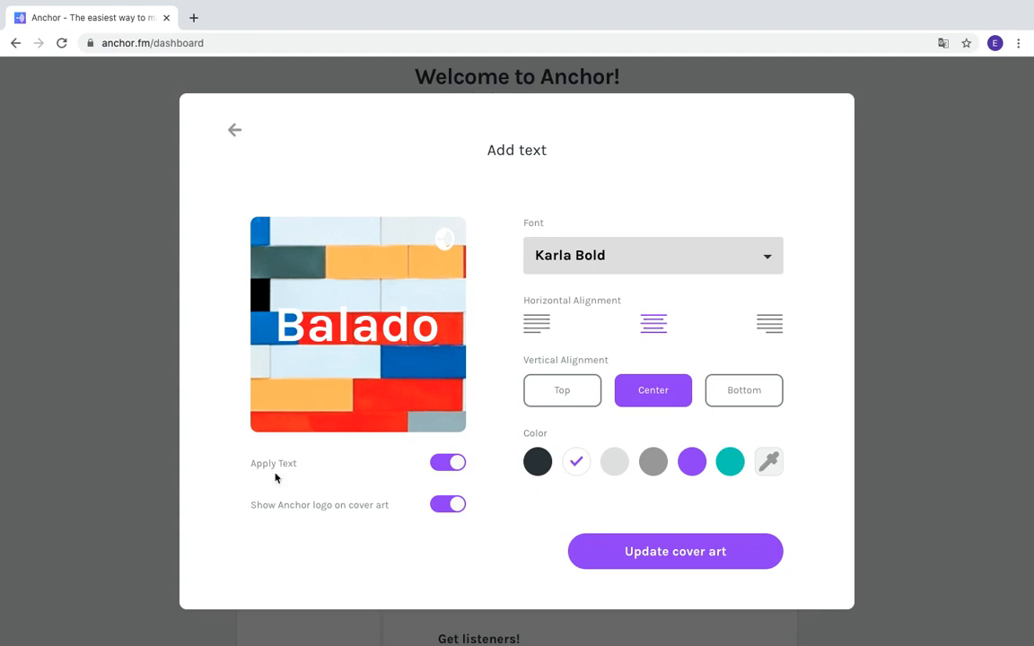
Try the cover art without its title text and without the Anchor logo, restoring each one.
{"action": "left_click", "coordinate": [444, 469]}
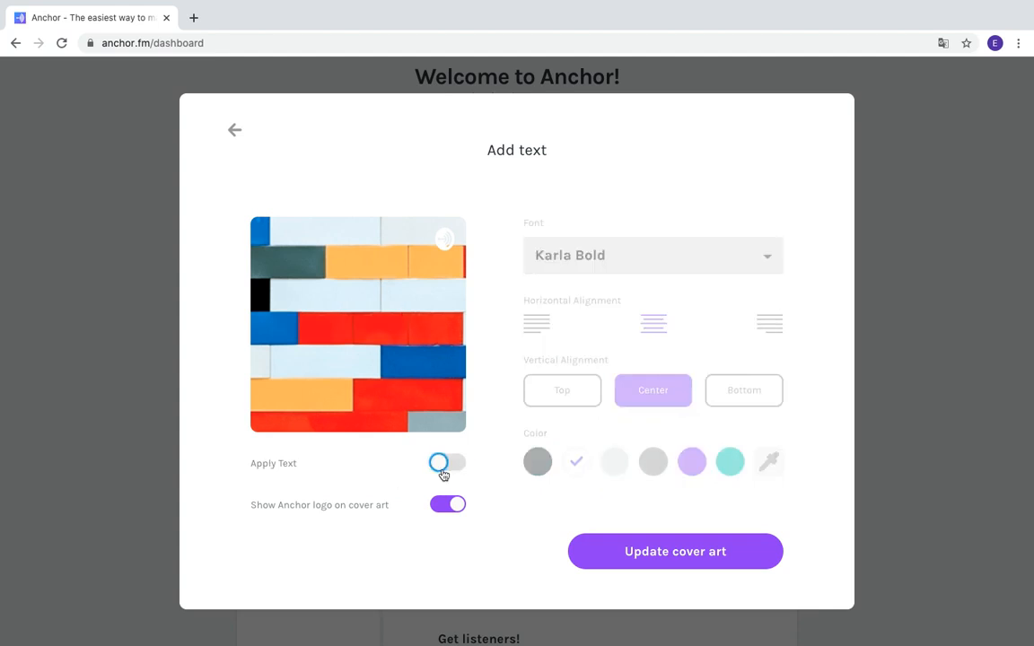
{"action": "left_click", "coordinate": [443, 469]}
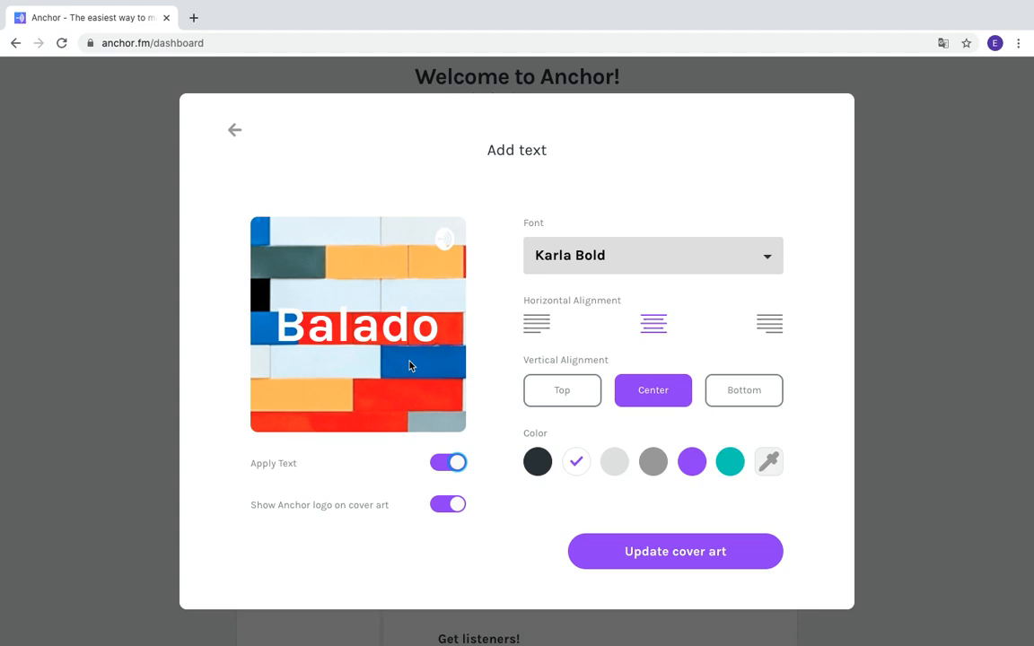
{"action": "left_click", "coordinate": [445, 505]}
{"action": "left_click", "coordinate": [448, 508]}
Try the Chango font on the cover title, and set the font to Amatic instead.
{"action": "left_click", "coordinate": [764, 258]}
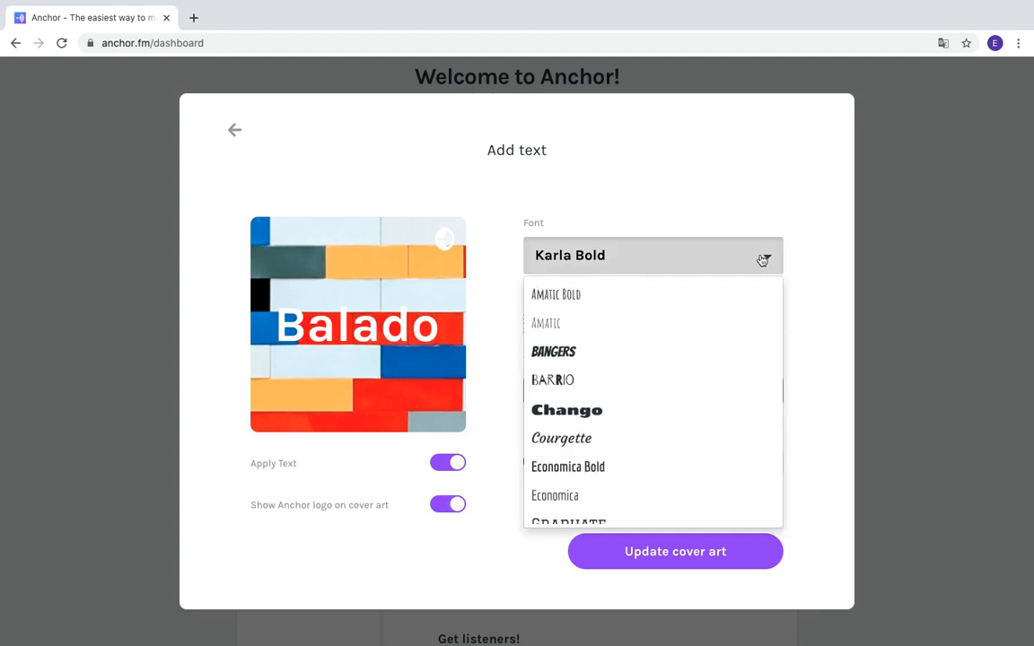
{"action": "left_click", "coordinate": [562, 412]}
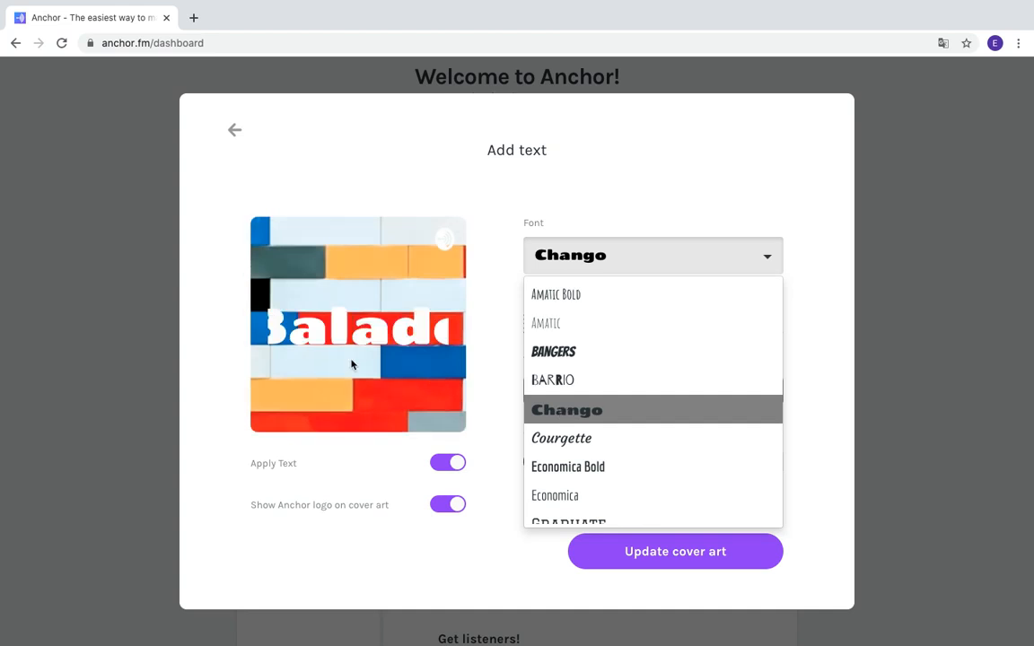
{"action": "left_click", "coordinate": [552, 324]}
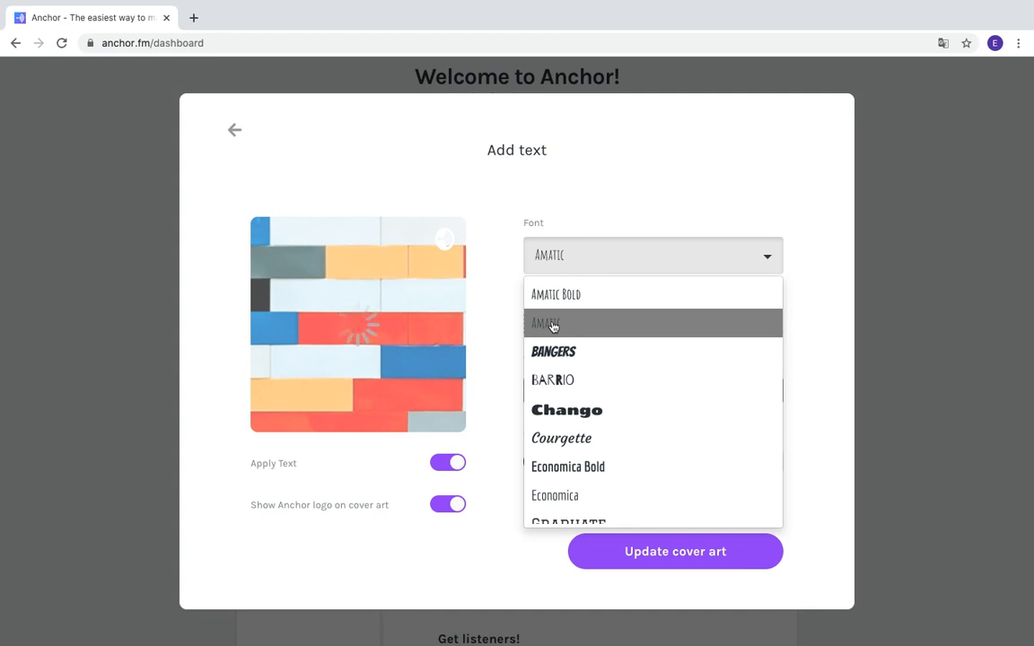
{"action": "left_click", "coordinate": [803, 408]}
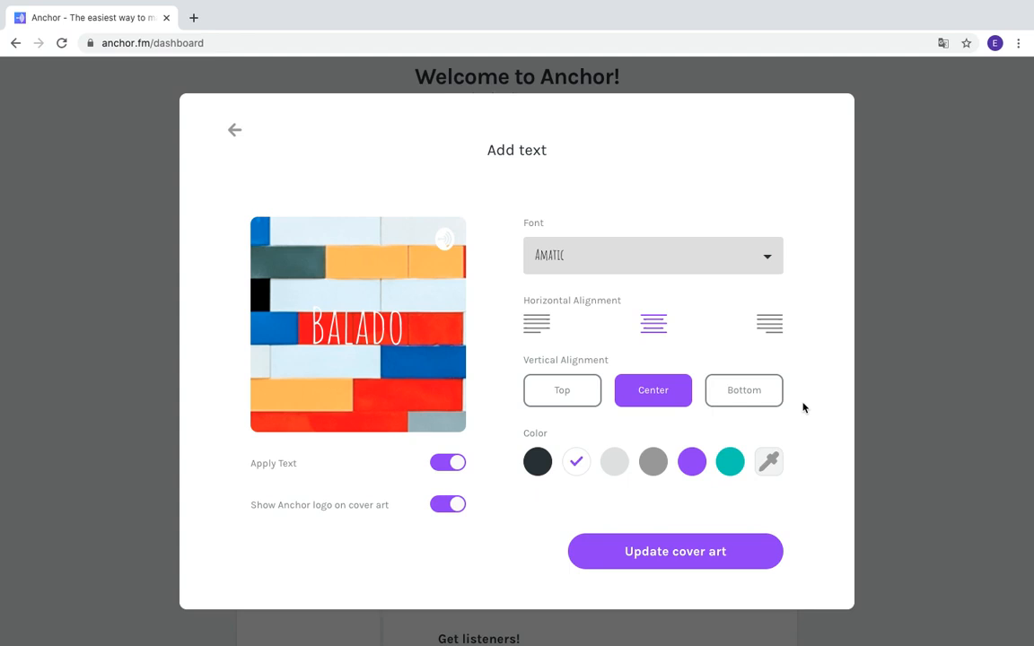
Try top, bottom and left alignment for the cover title, restoring centre alignment both vertically and horizontally.
{"action": "left_click", "coordinate": [558, 393]}
{"action": "left_click", "coordinate": [668, 399]}
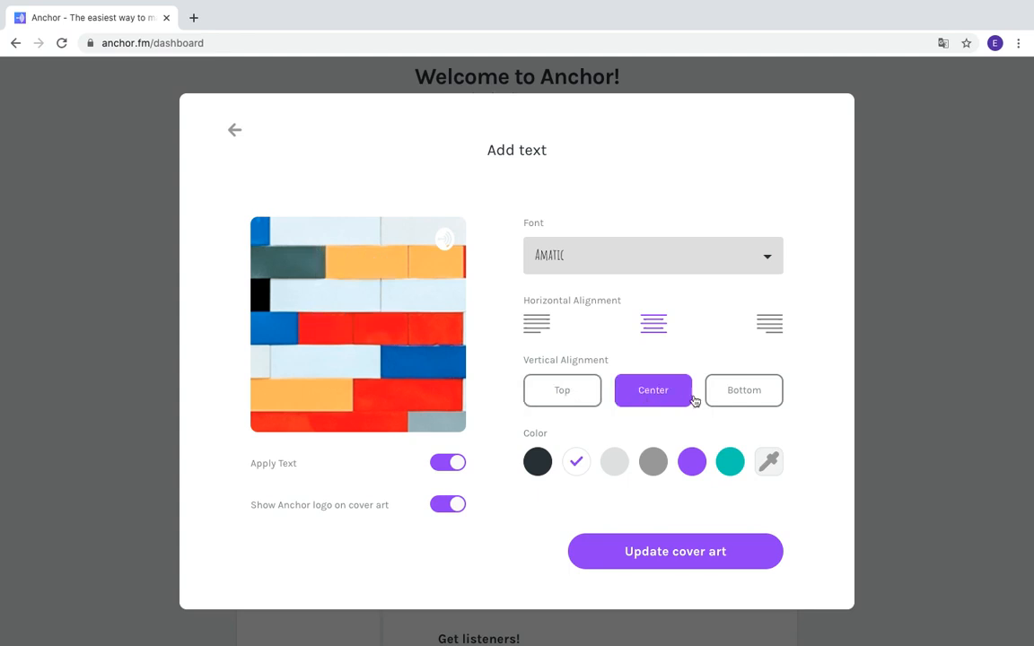
{"action": "left_click", "coordinate": [738, 407]}
{"action": "left_click", "coordinate": [651, 399]}
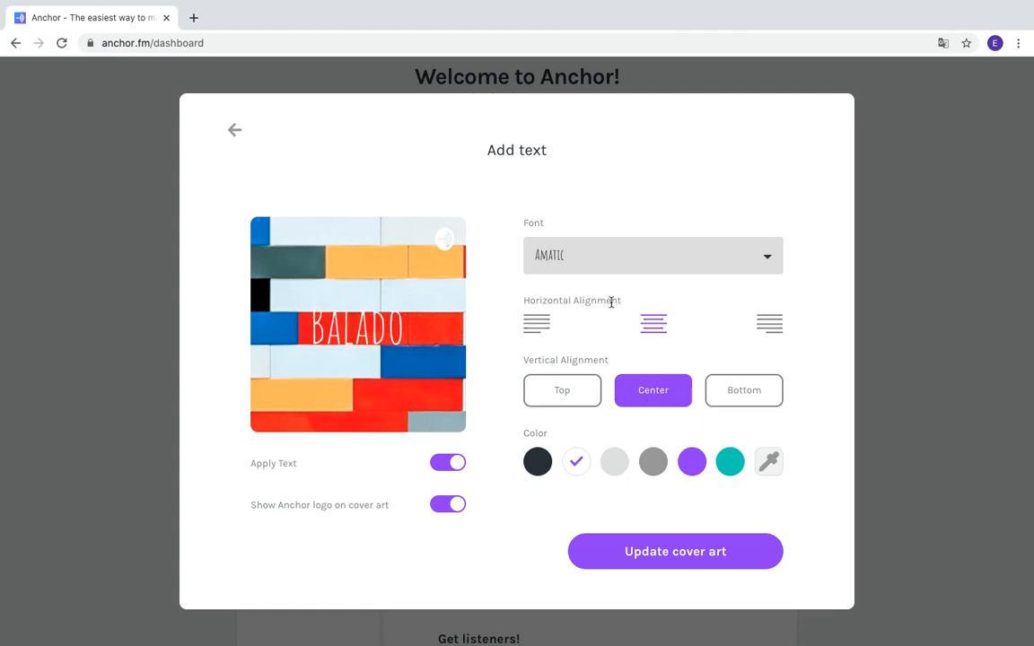
{"action": "left_click", "coordinate": [540, 329]}
{"action": "left_click", "coordinate": [641, 331]}
Try a teal hue in the custom colour picker for the cover title, and dismiss the picker.
{"action": "left_click", "coordinate": [770, 467]}
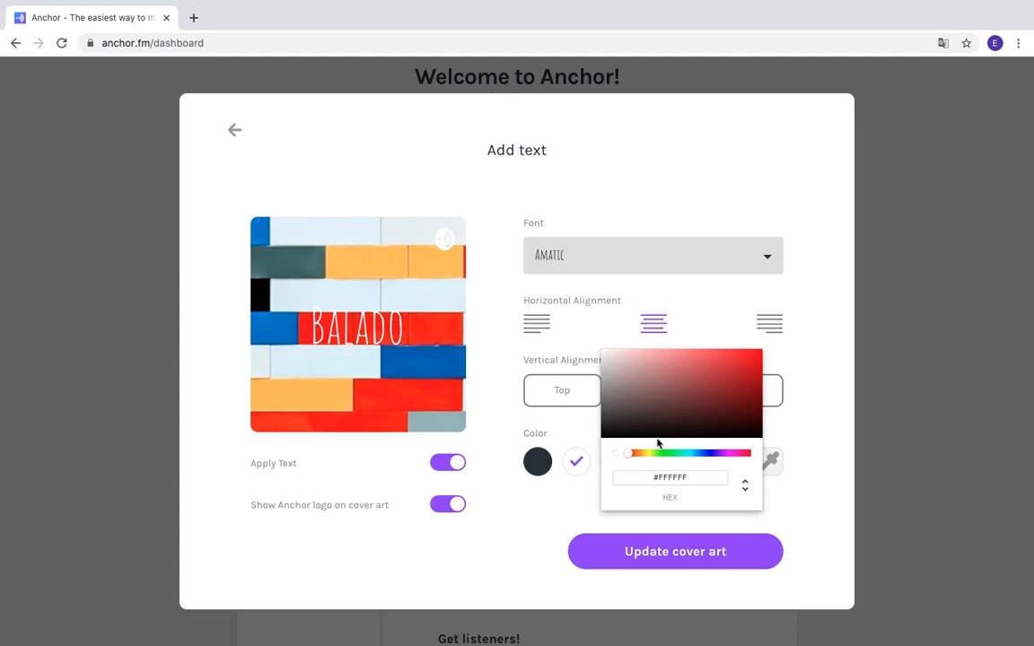
{"action": "left_click", "coordinate": [649, 479]}
{"action": "left_click_drag", "start_coordinate": [649, 480], "coordinate": [709, 481]}
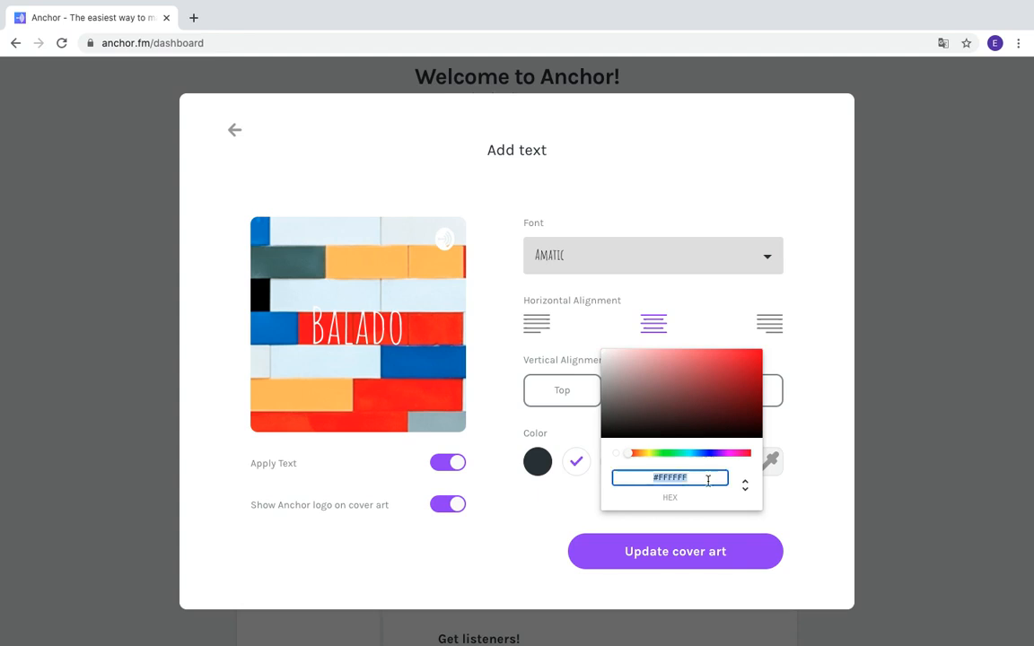
{"action": "left_click", "coordinate": [685, 453]}
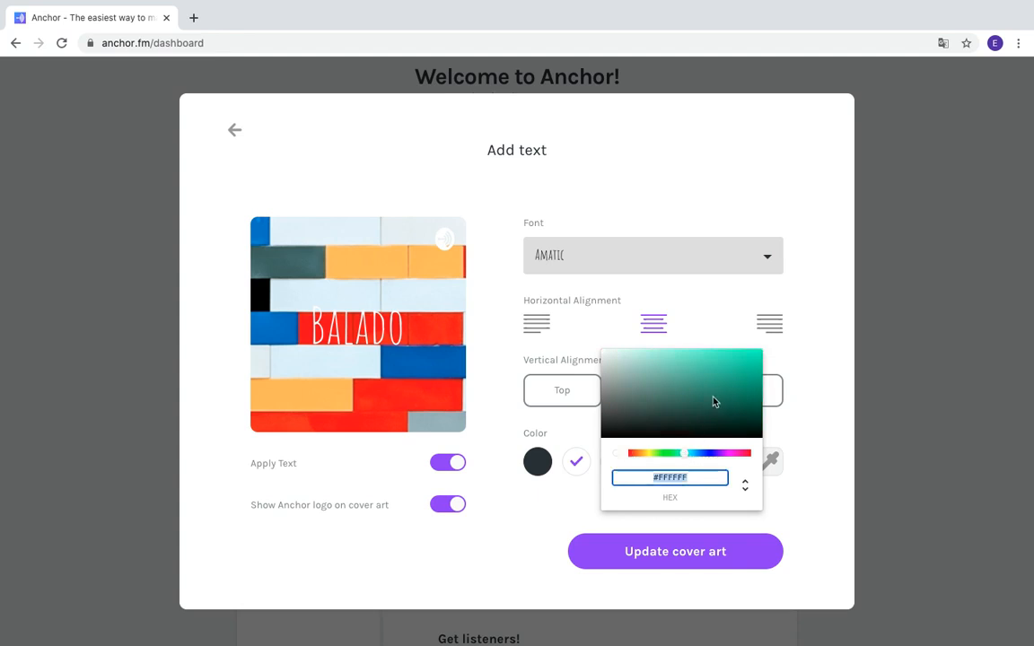
{"action": "left_click", "coordinate": [830, 510]}
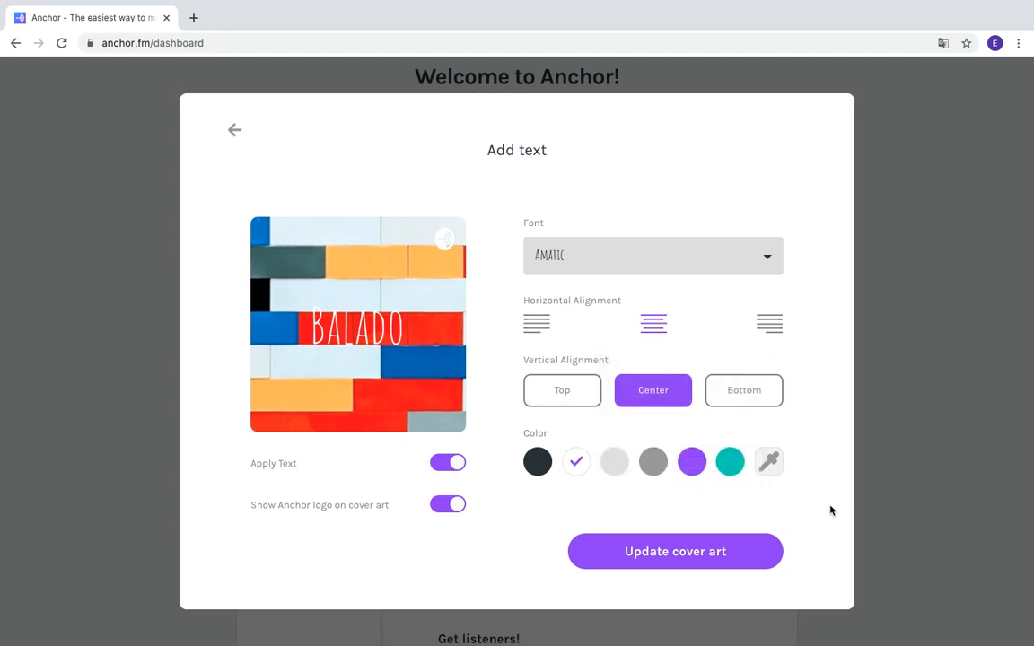
Update the podcast's cover art with the current title text and logo settings.
{"action": "left_click", "coordinate": [639, 554]}
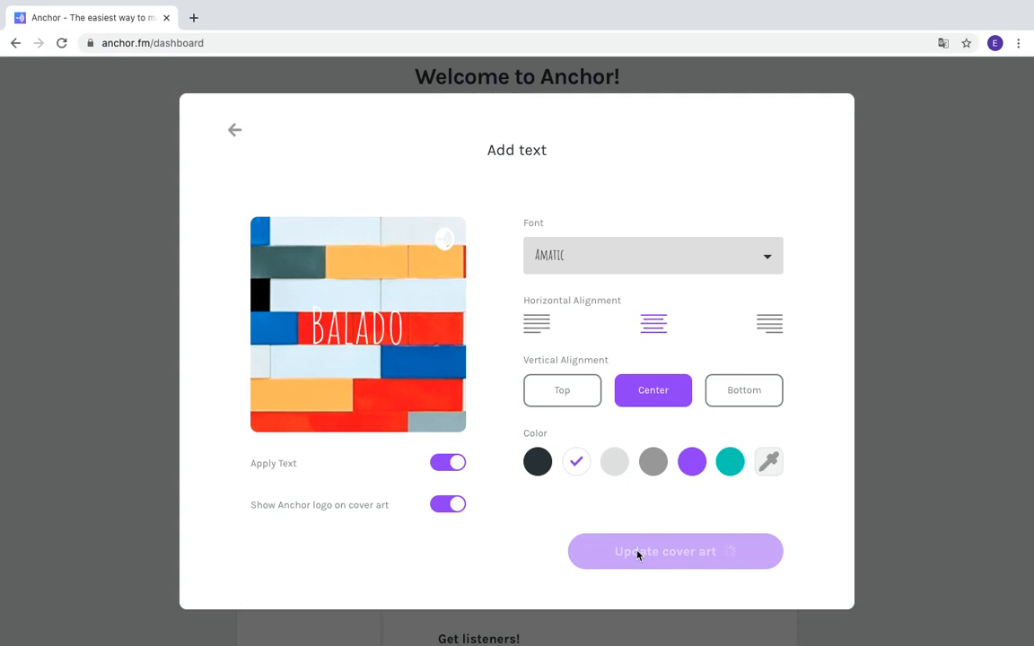